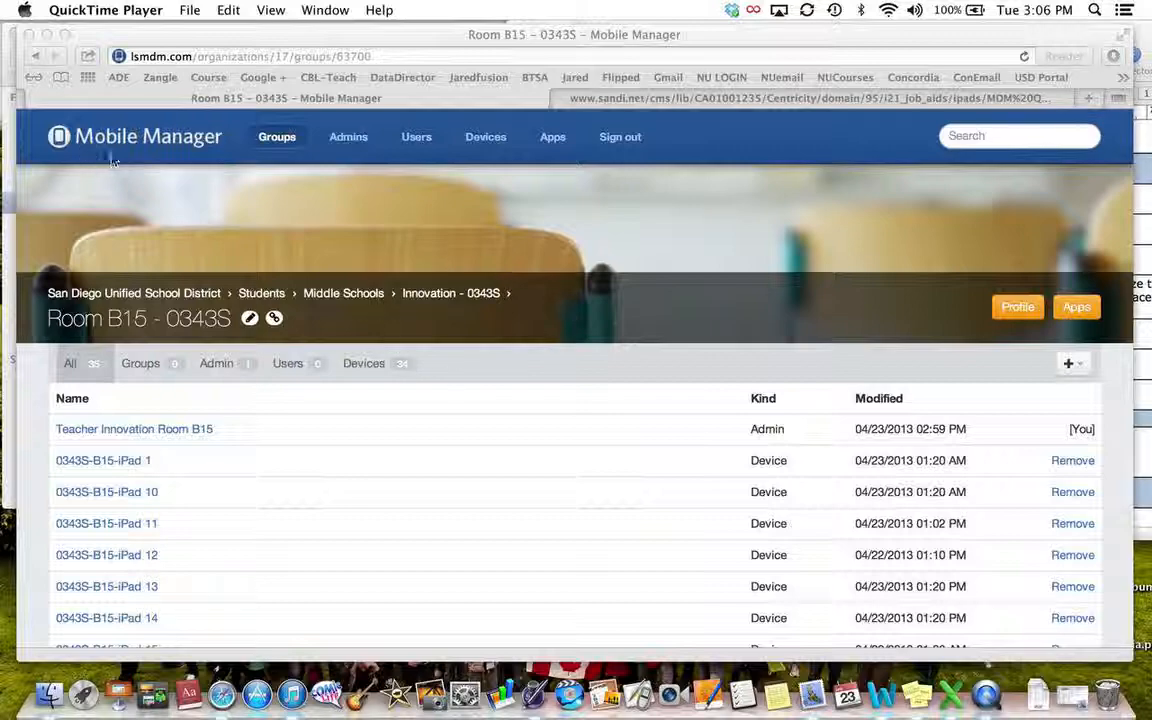
pyautogui.scroll(-5, 353, 500)
pyautogui.scroll(-5, 353, 500)
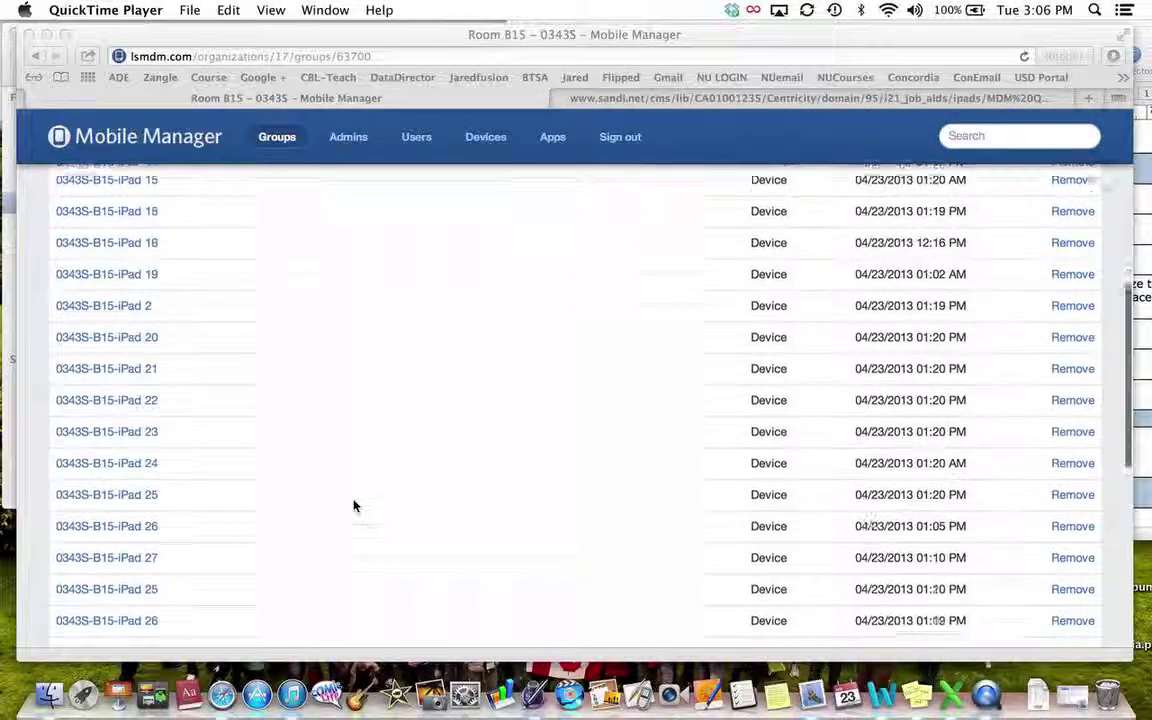
pyautogui.scroll(-3, 353, 506)
pyautogui.scroll(4, 353, 506)
pyautogui.scroll(4, 353, 506)
pyautogui.scroll(4, 353, 506)
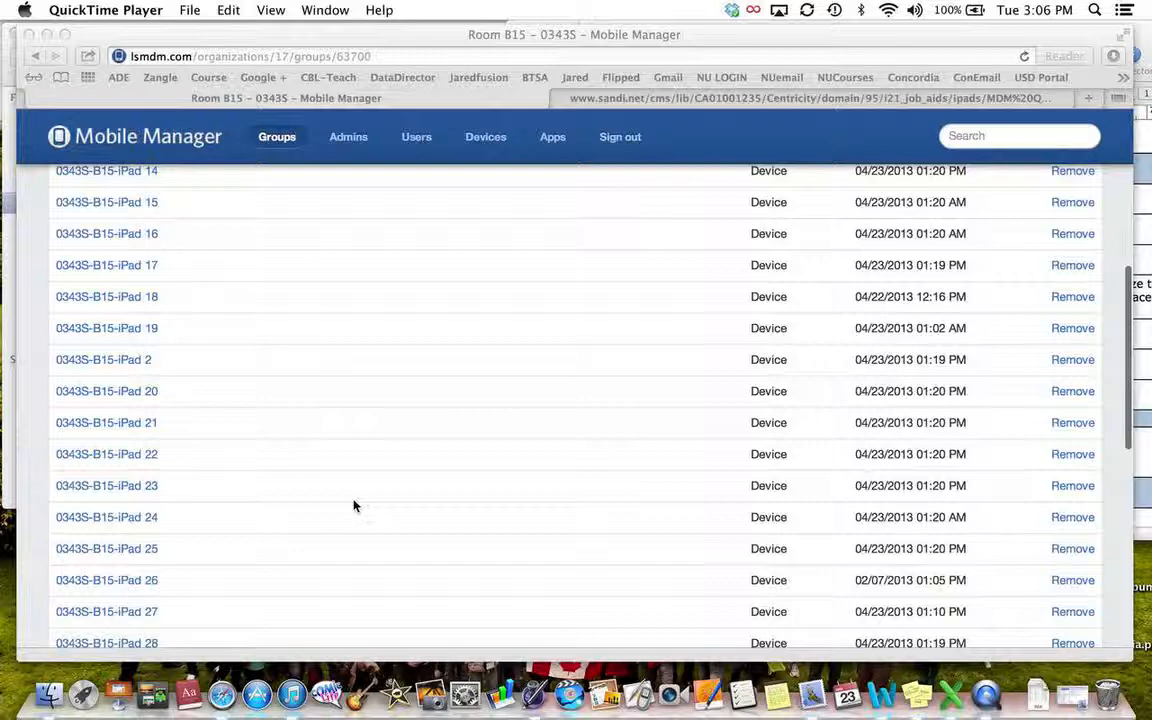
pyautogui.scroll(5, 353, 506)
pyautogui.scroll(3, 353, 506)
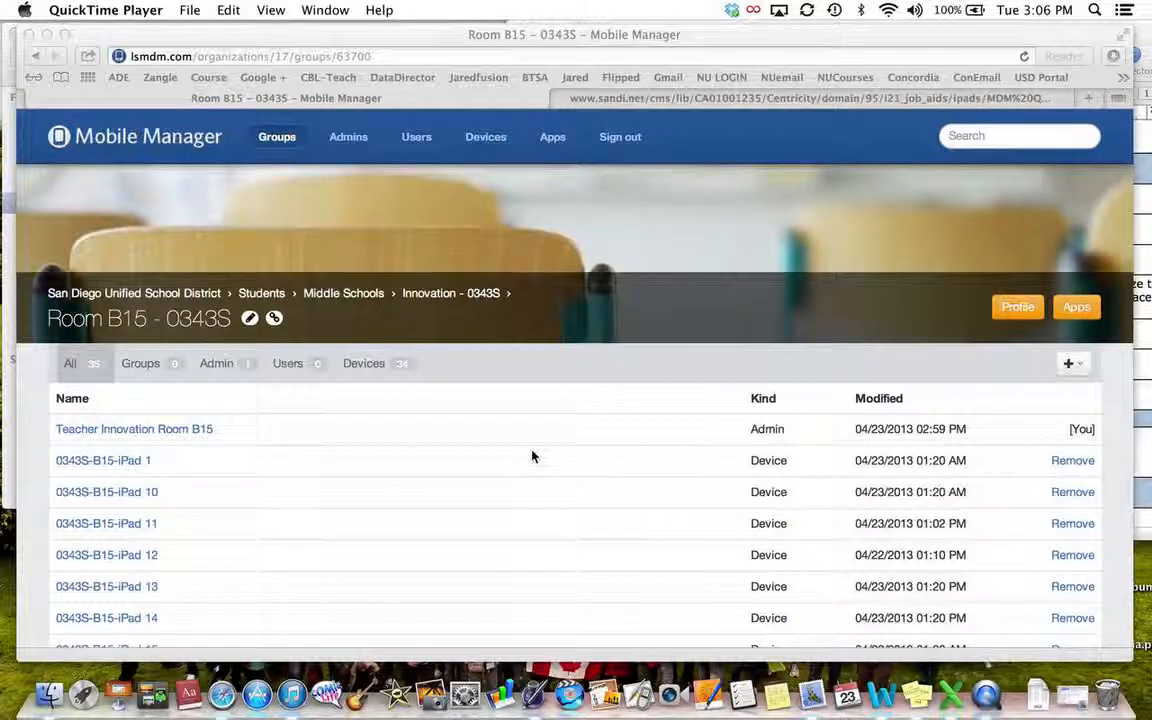
# Show Room B15's assigned apps and begin adding a new app to the group
pyautogui.click(1075, 312)
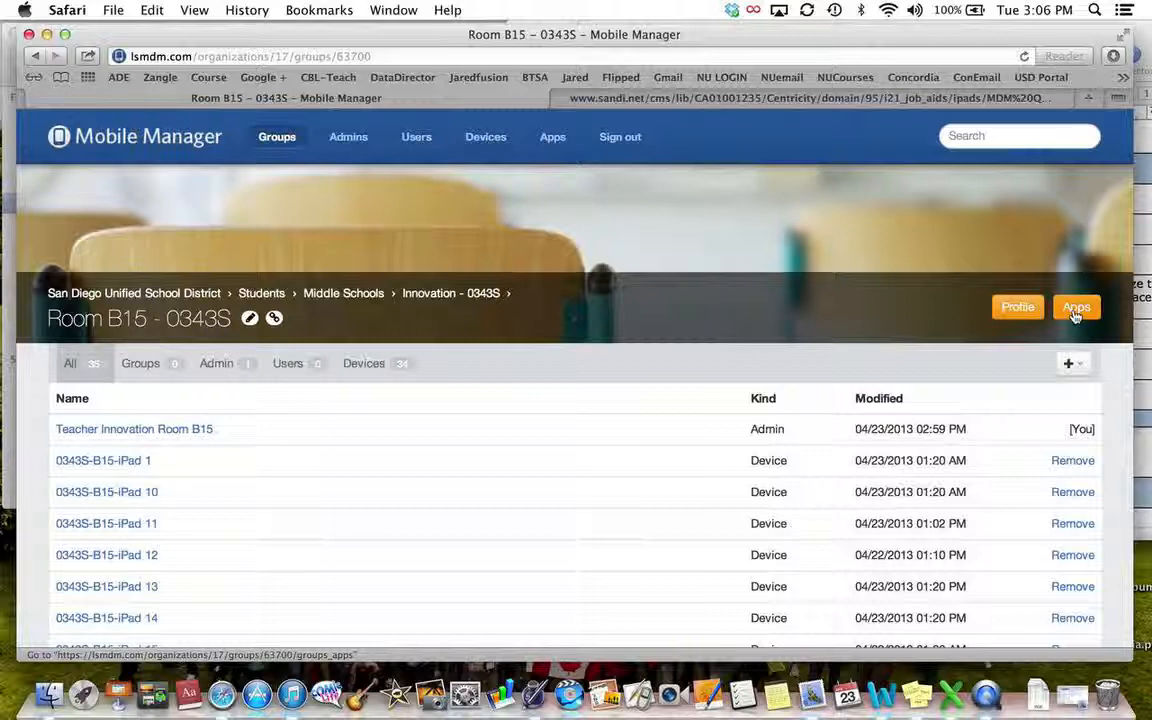
pyautogui.click(1075, 308)
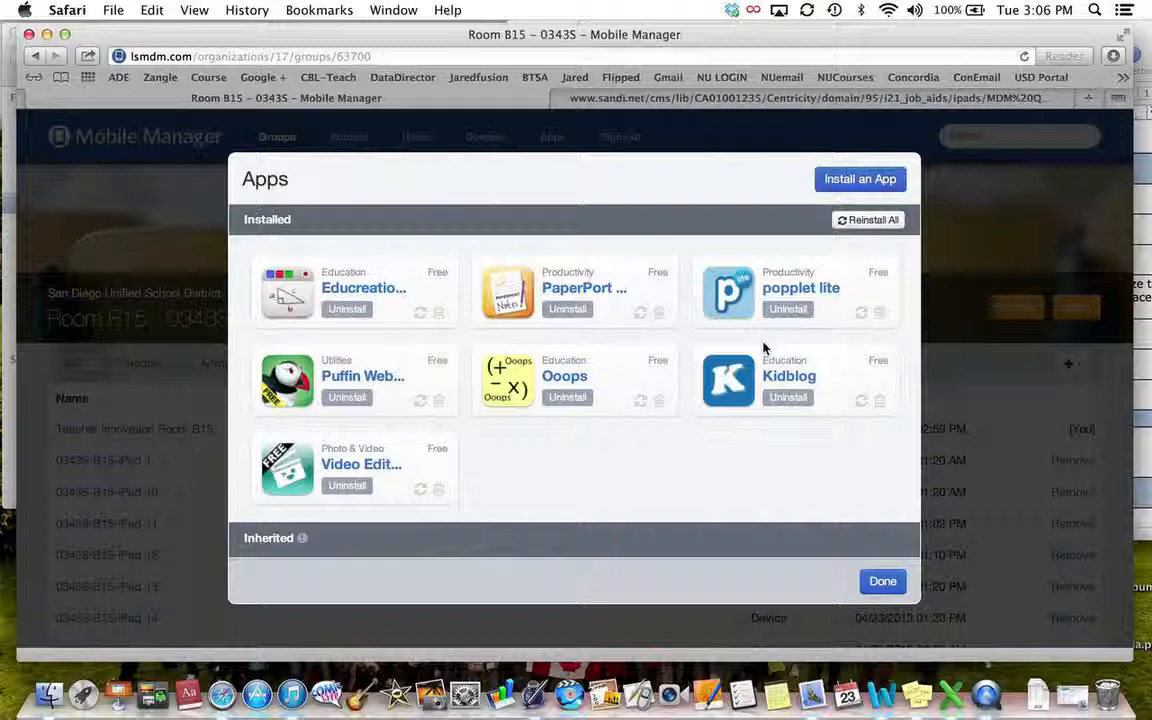
pyautogui.click(860, 179)
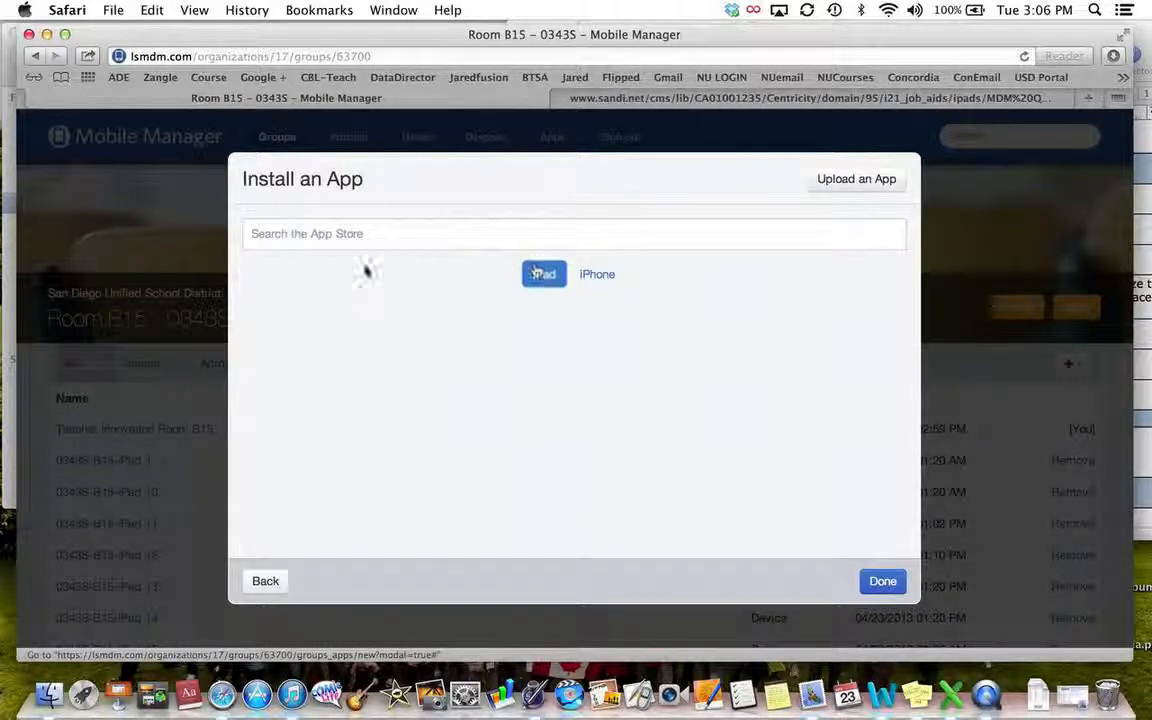
# Find Vimeo in the App Store, install it on Room B15's iPads, then show the MDM quickstart PDF
pyautogui.click(300, 233)
pyautogui.write('Vi')
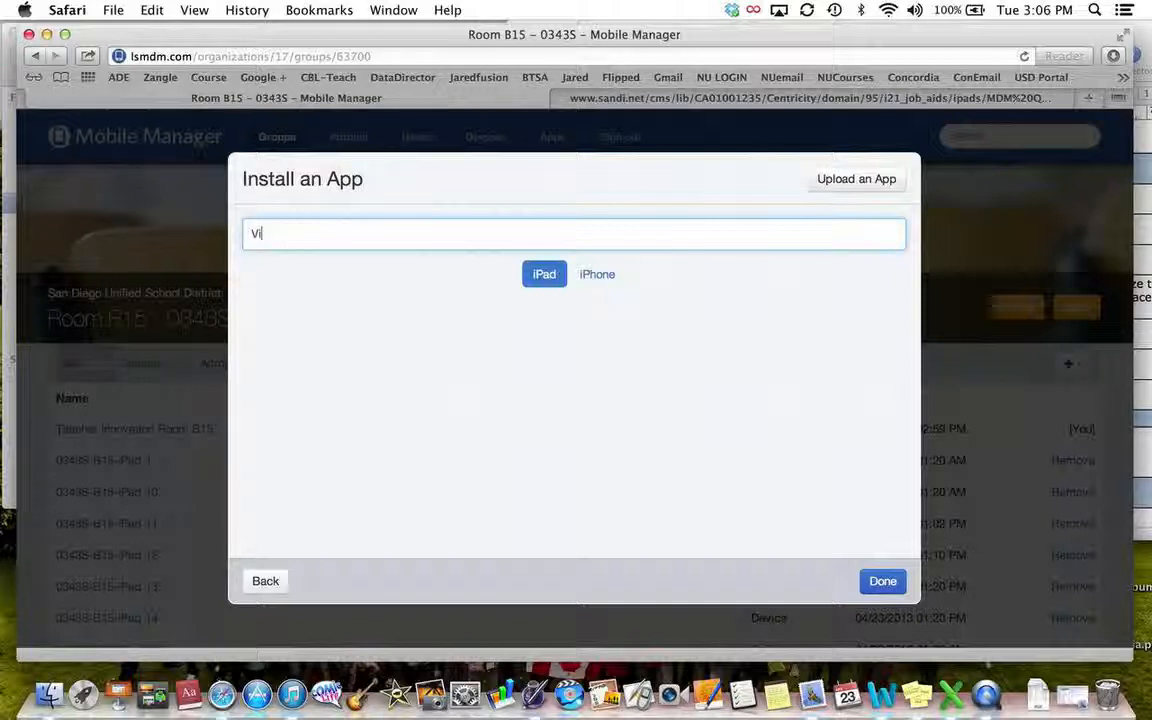
pyautogui.write('meo')
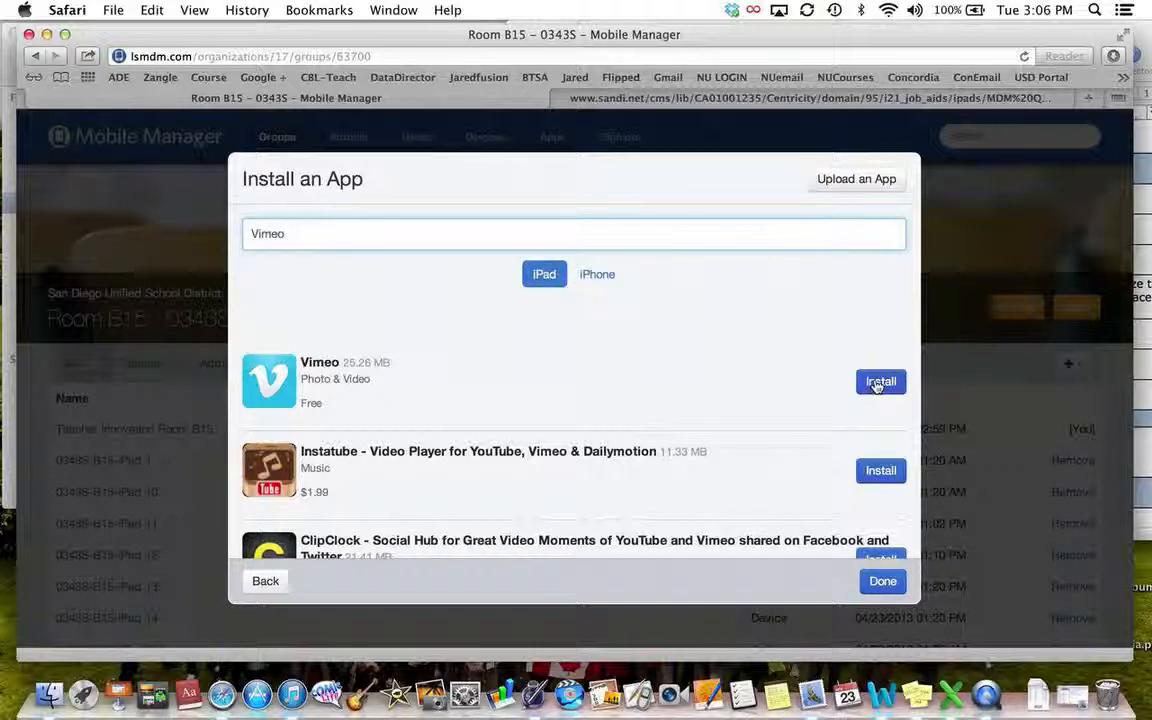
pyautogui.click(877, 385)
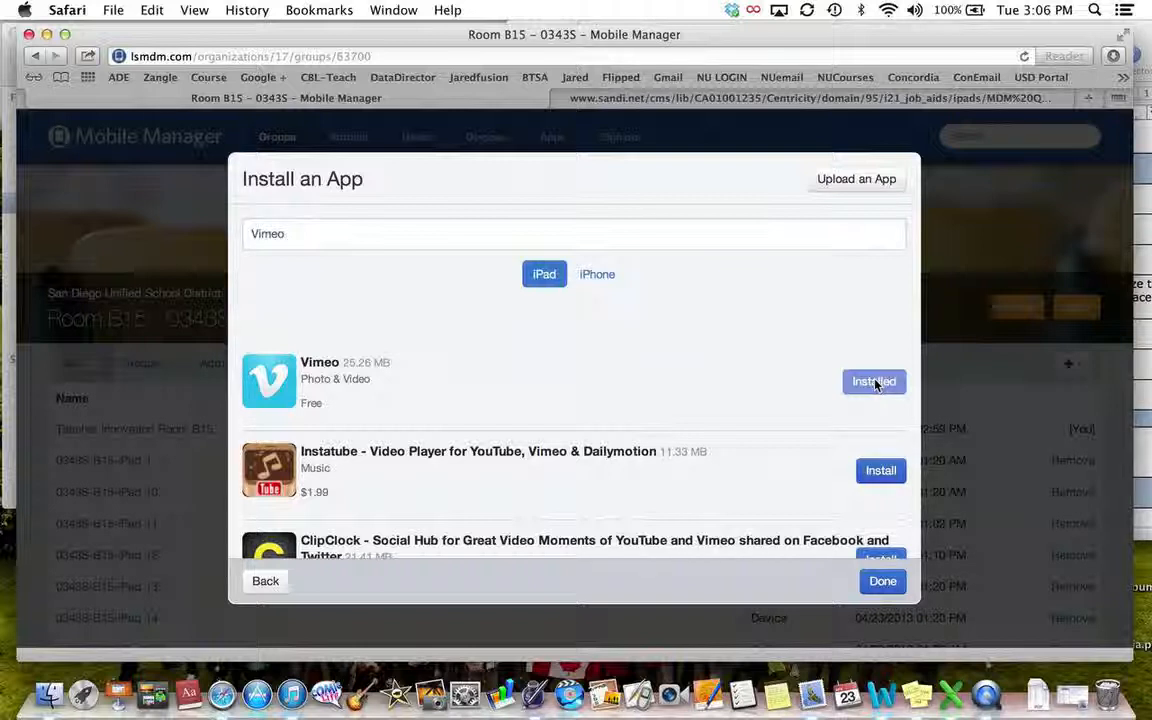
pyautogui.scroll(-1, 875, 400)
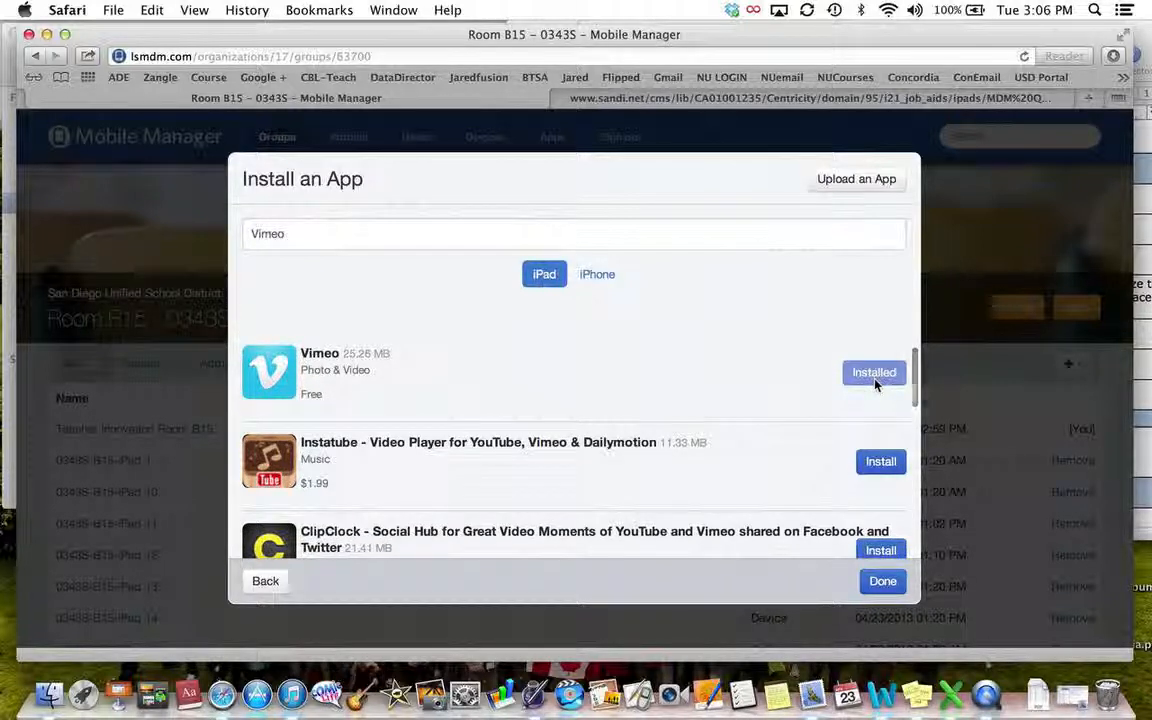
pyautogui.click(882, 582)
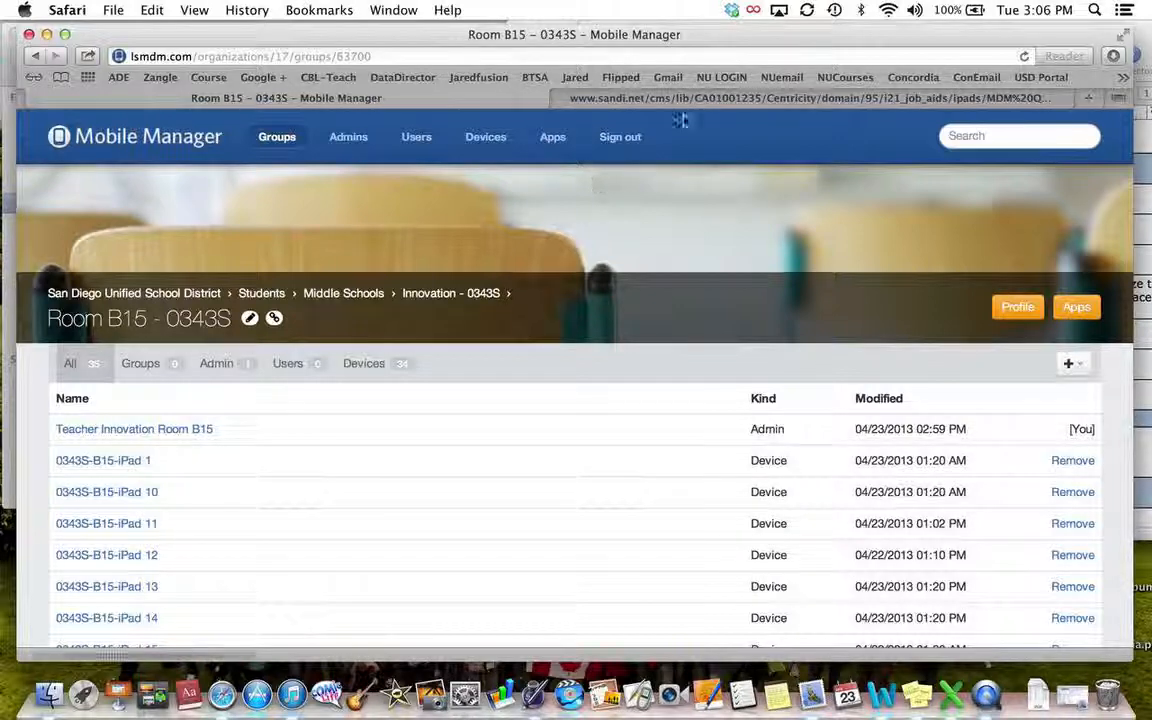
pyautogui.click(703, 98)
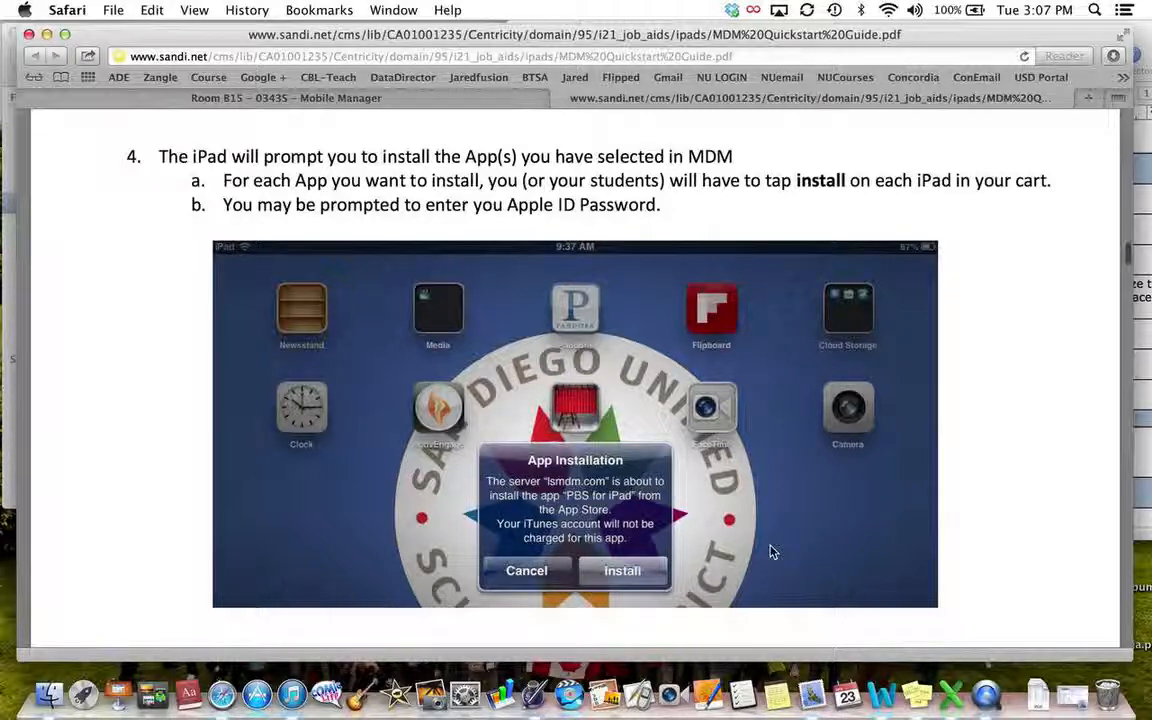
pyautogui.scroll(-3, 773, 551)
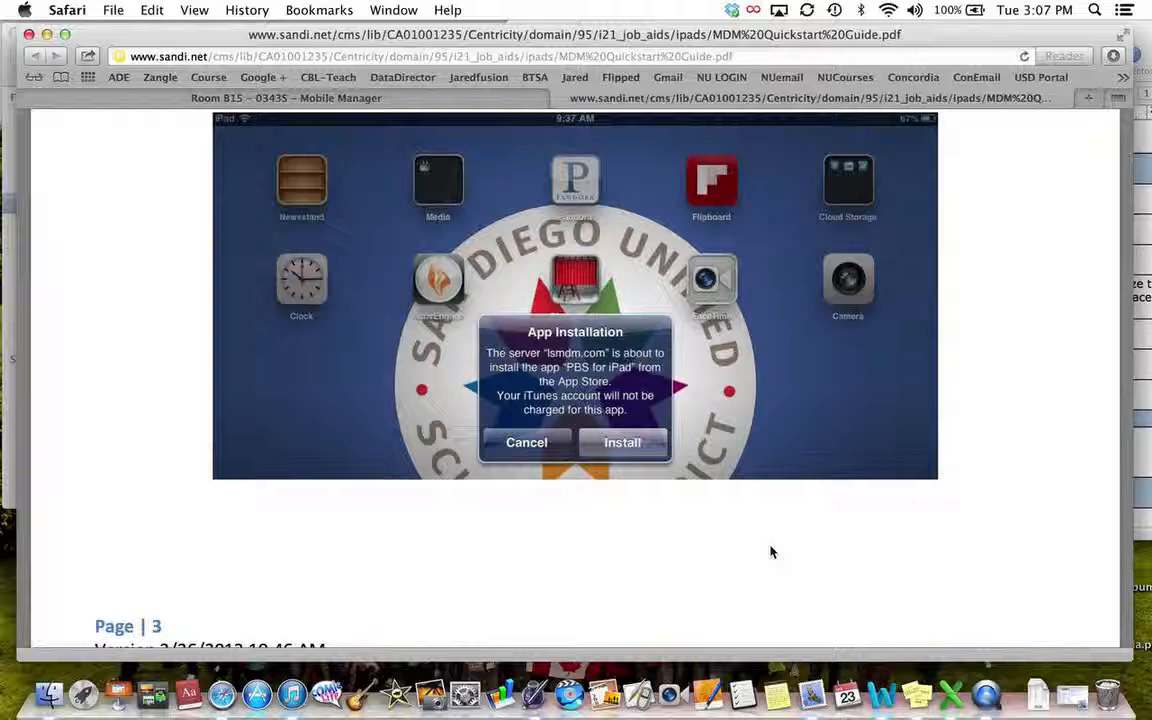
pyautogui.scroll(1, 771, 551)
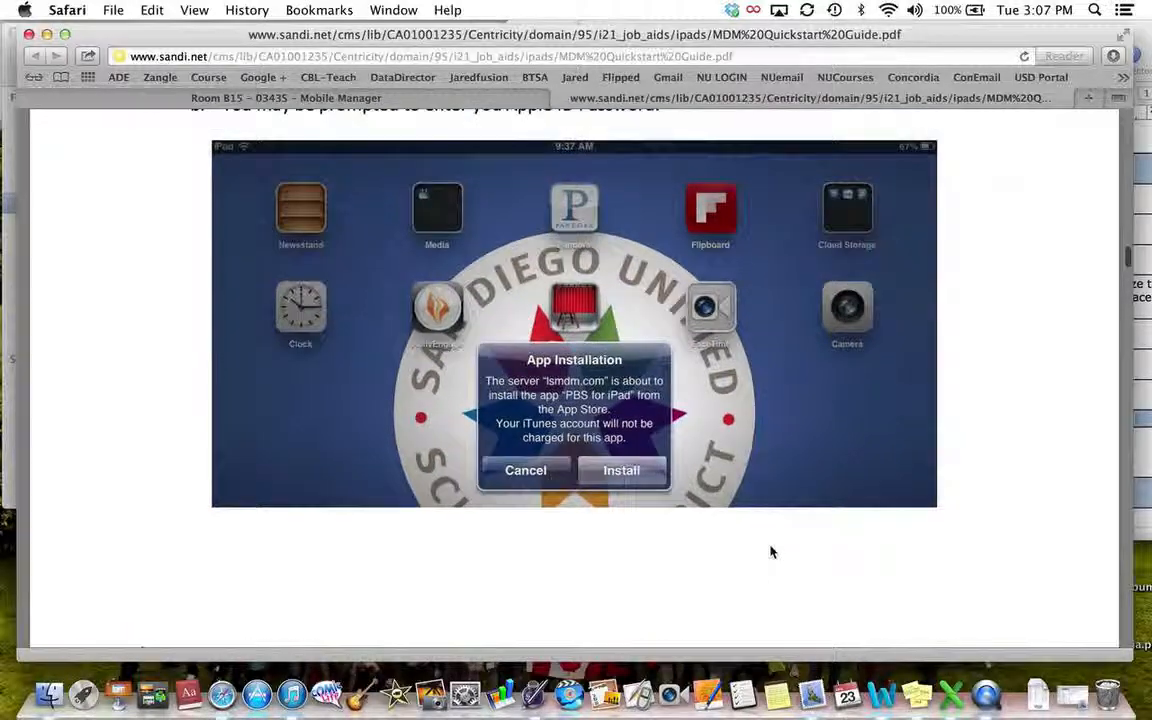